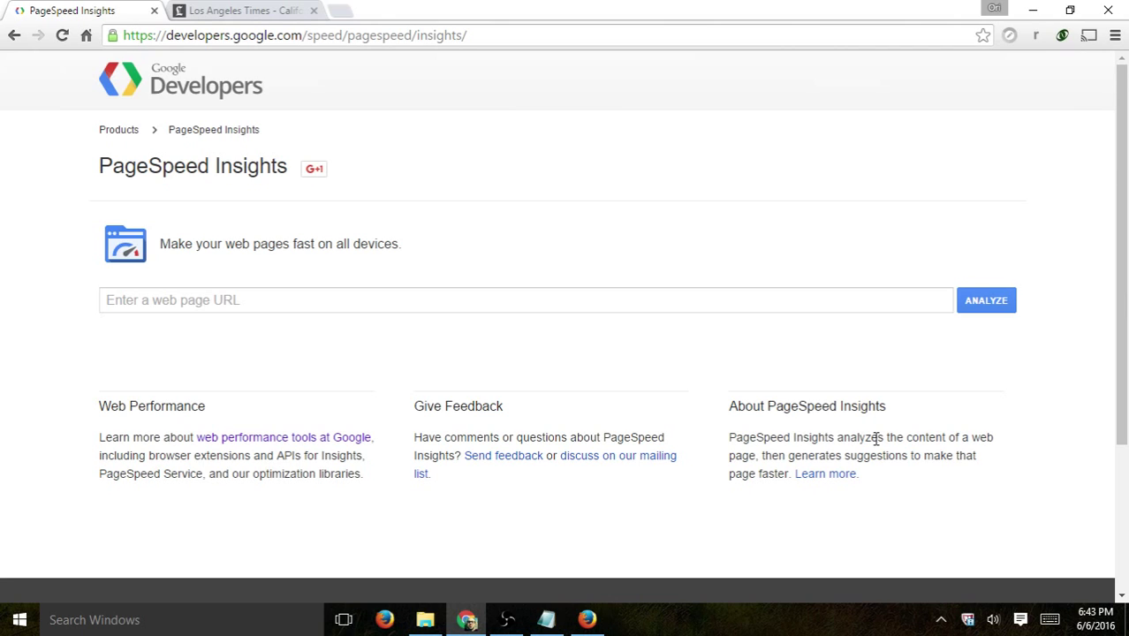
left_click(562, 309)
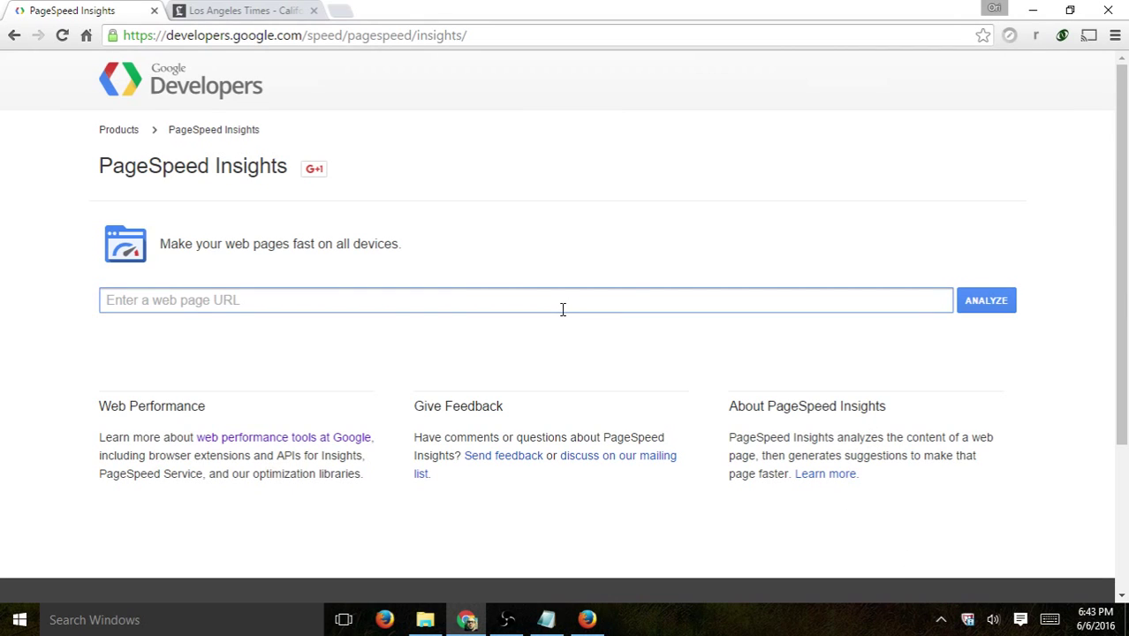
type("http://www.latimes.com/")
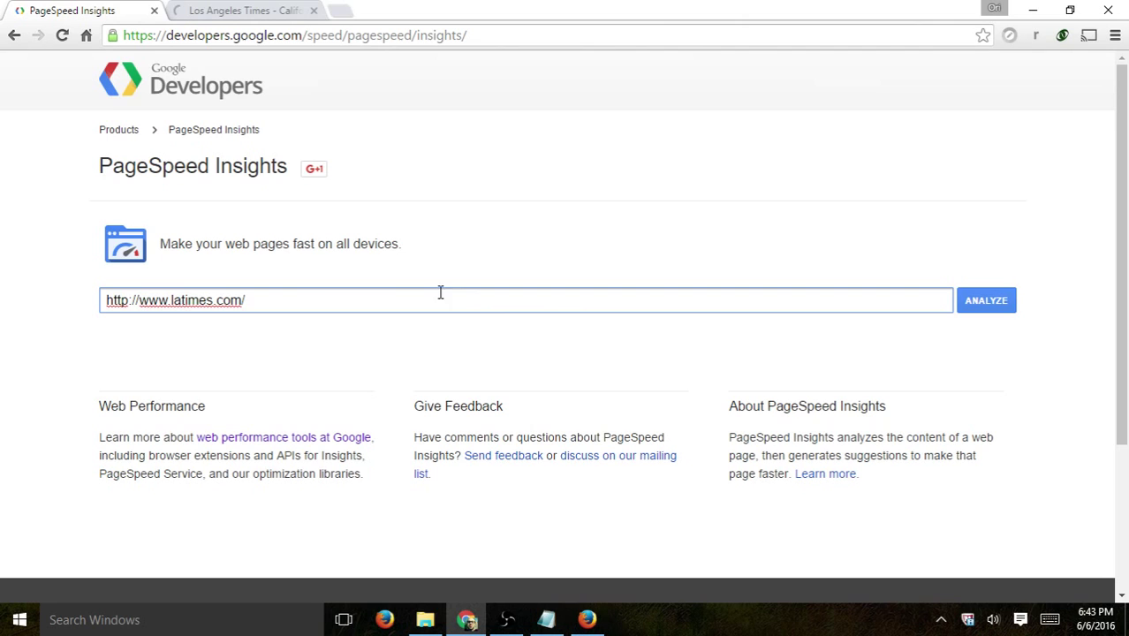
left_click_drag(324, 301, 83, 299)
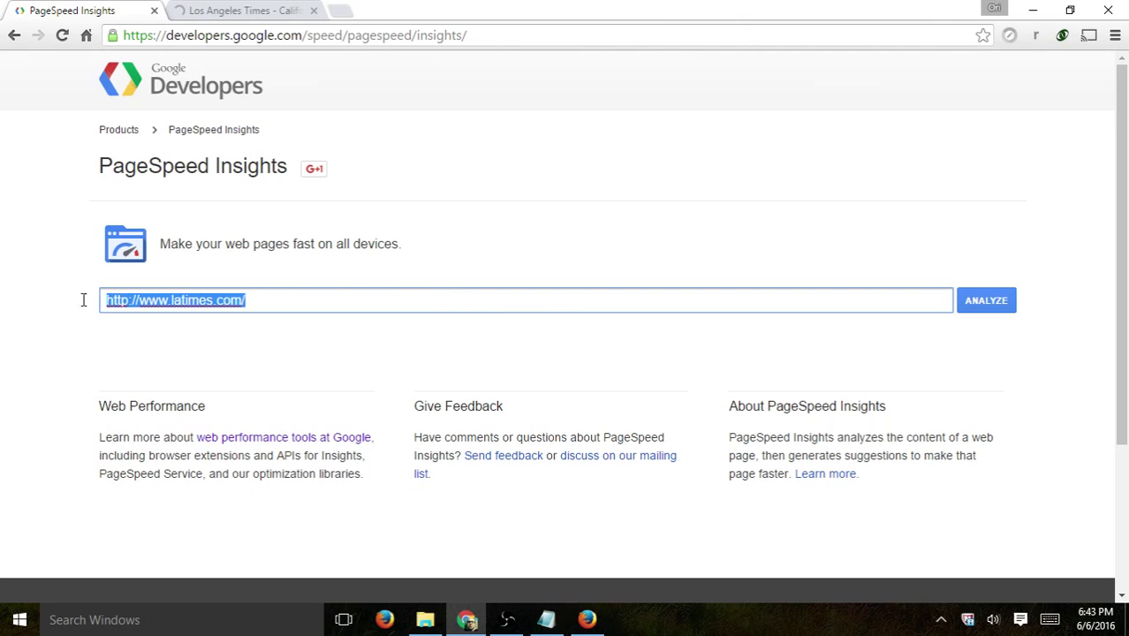
left_click(985, 300)
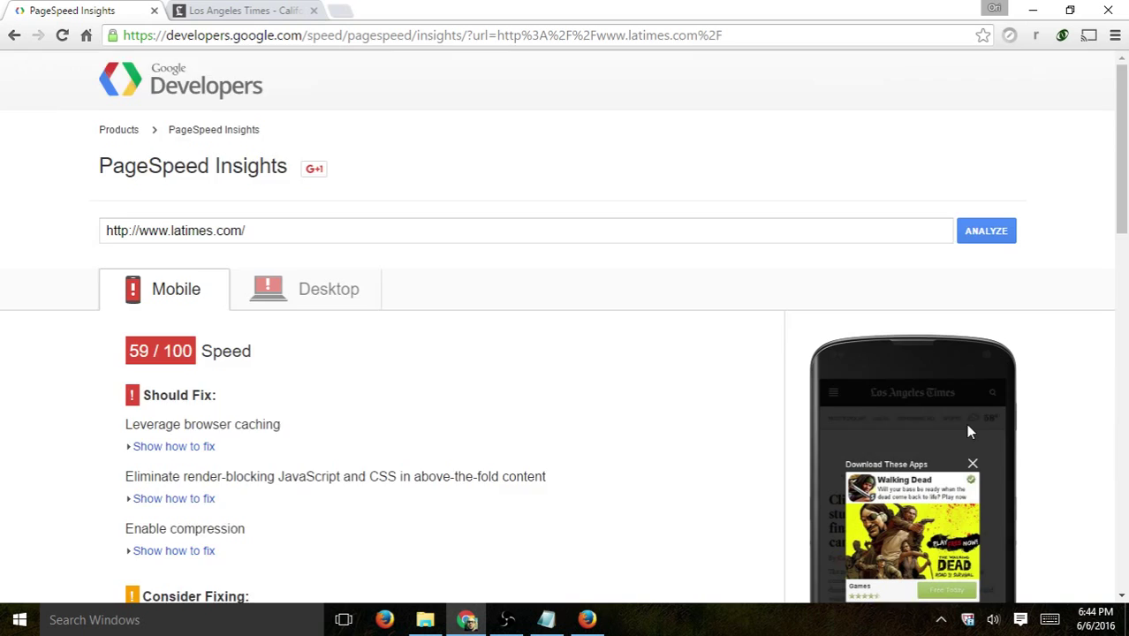
scroll(972, 397, "down", 2)
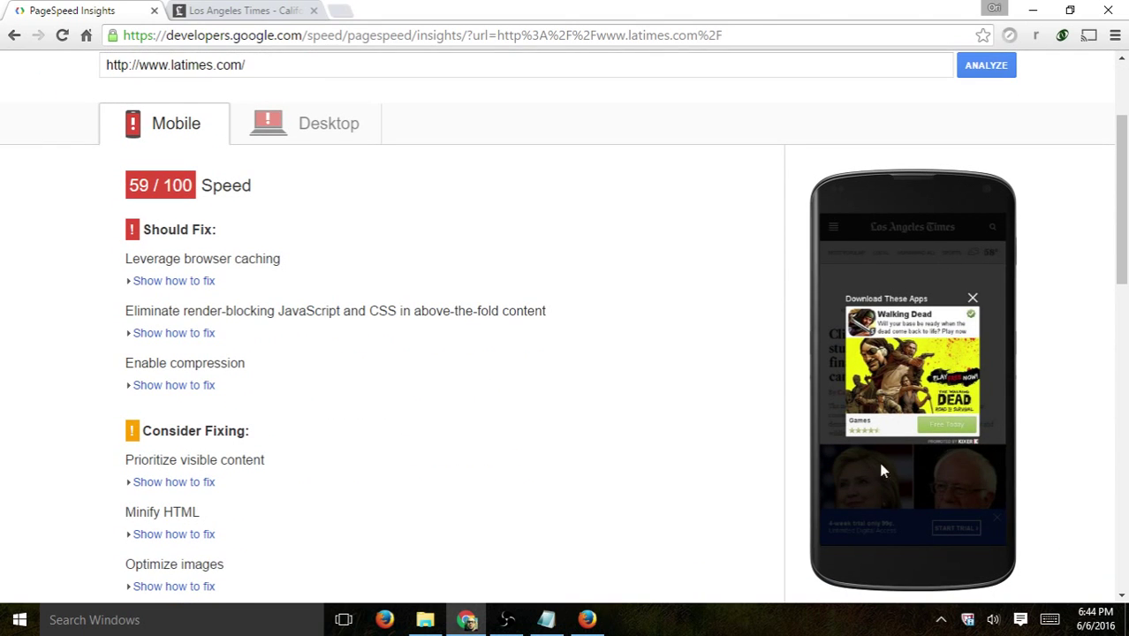
scroll(965, 363, "up", 2)
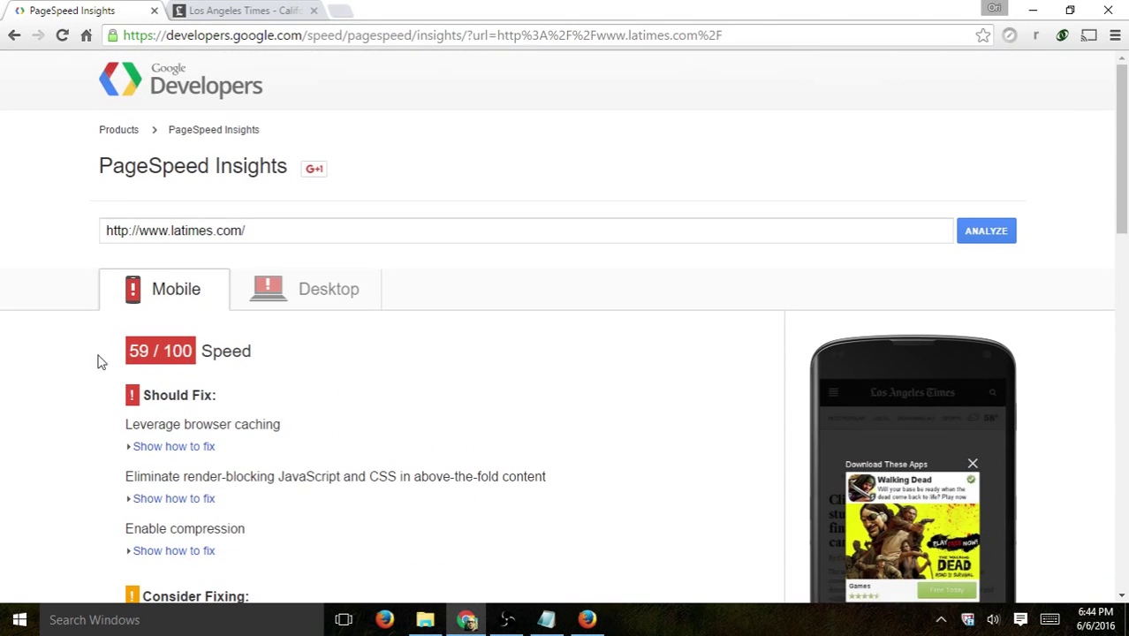
left_click_drag(129, 351, 198, 352)
scroll(346, 347, "down", 1)
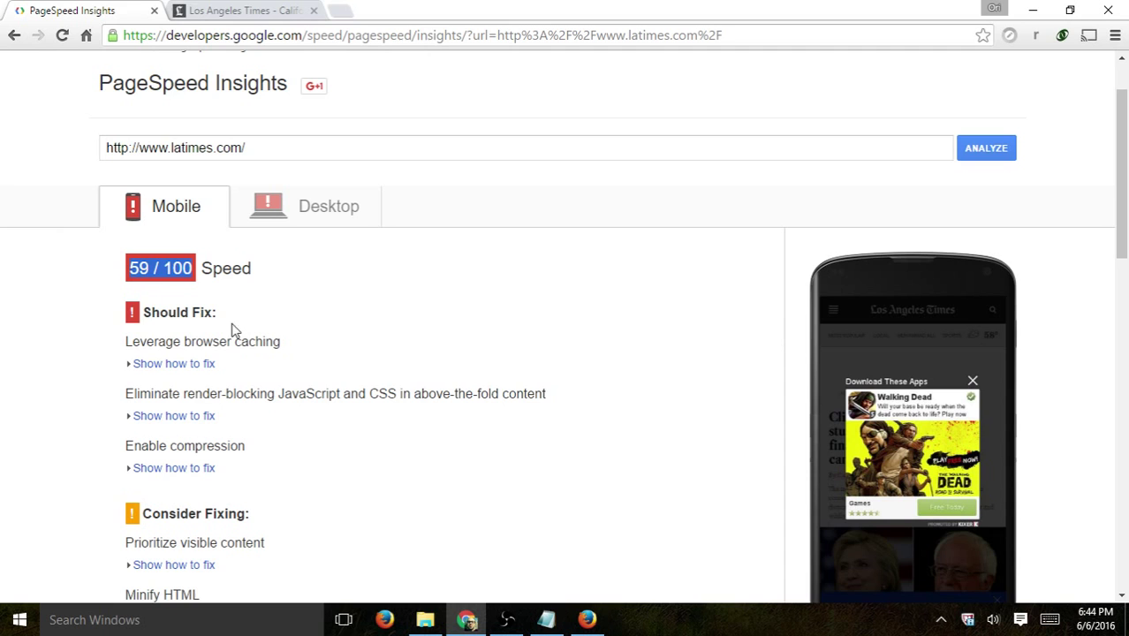
left_click_drag(142, 311, 221, 315)
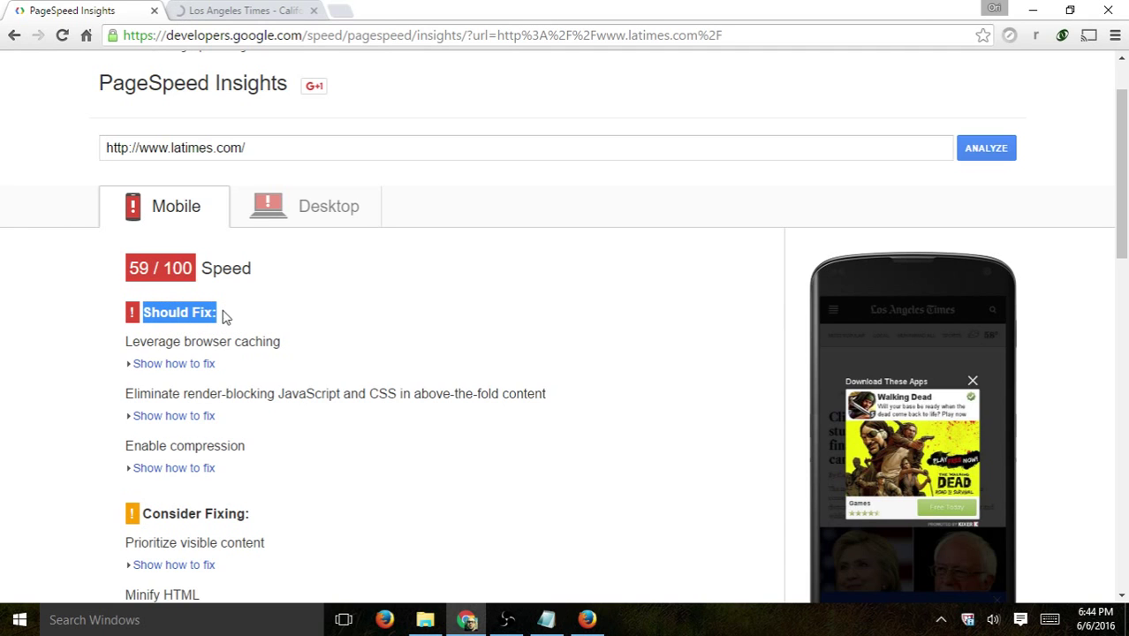
scroll(355, 434, "down", 2)
left_click_drag(152, 343, 308, 369)
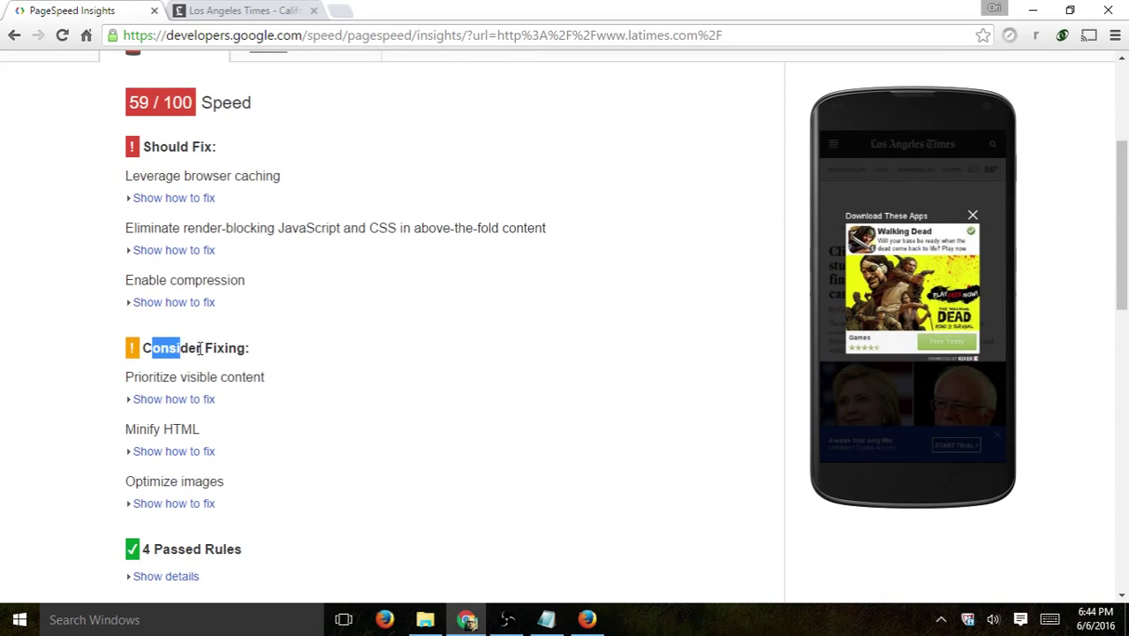
scroll(308, 370, "down", 2)
left_click_drag(155, 382, 258, 389)
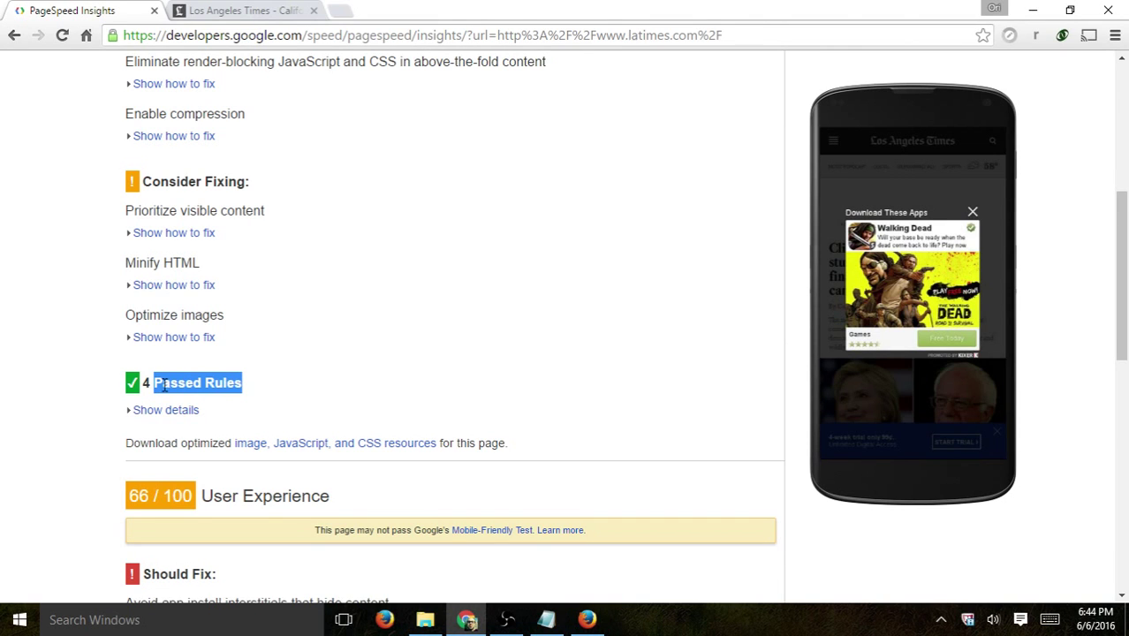
scroll(307, 389, "up", 2)
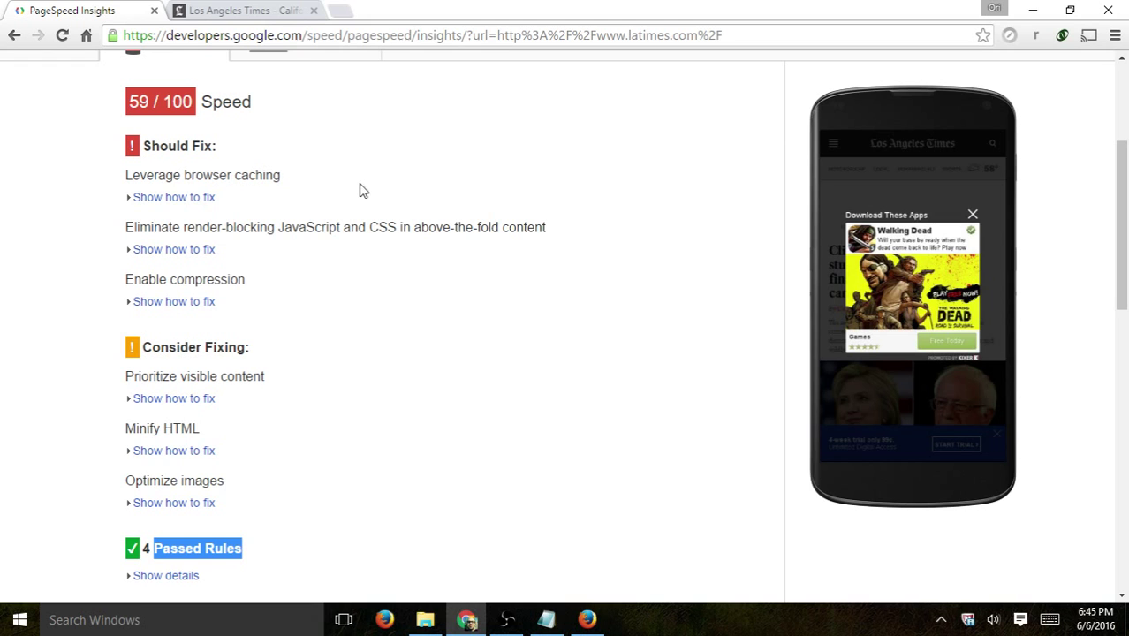
left_click_drag(147, 175, 281, 175)
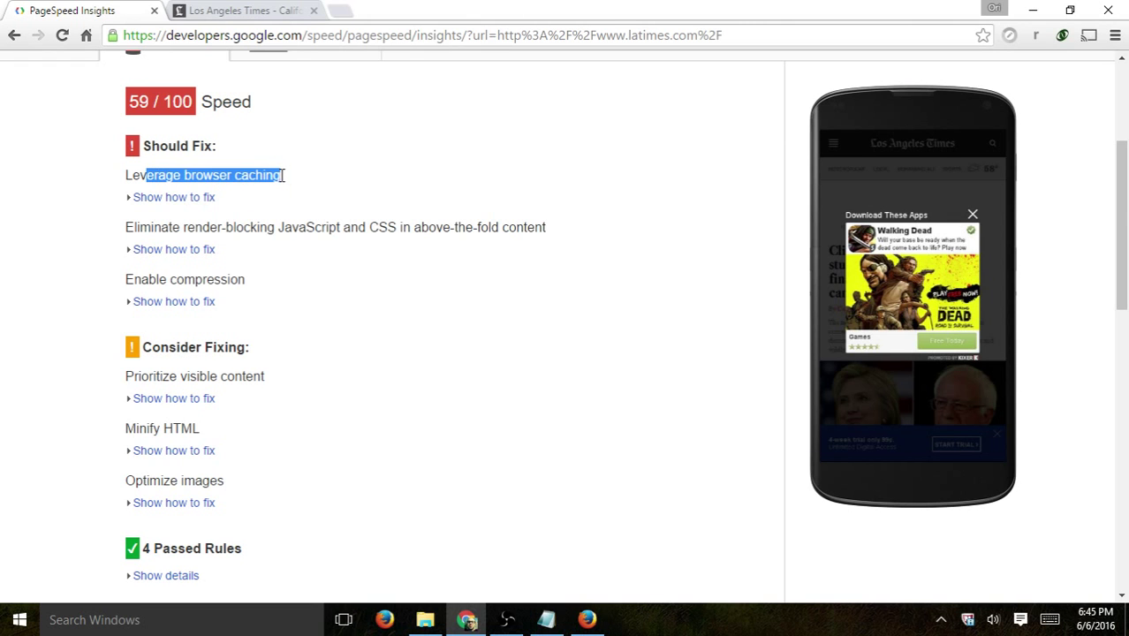
- Expand Leverage browser caching and review the resources with no expiration specified
left_click(180, 199)
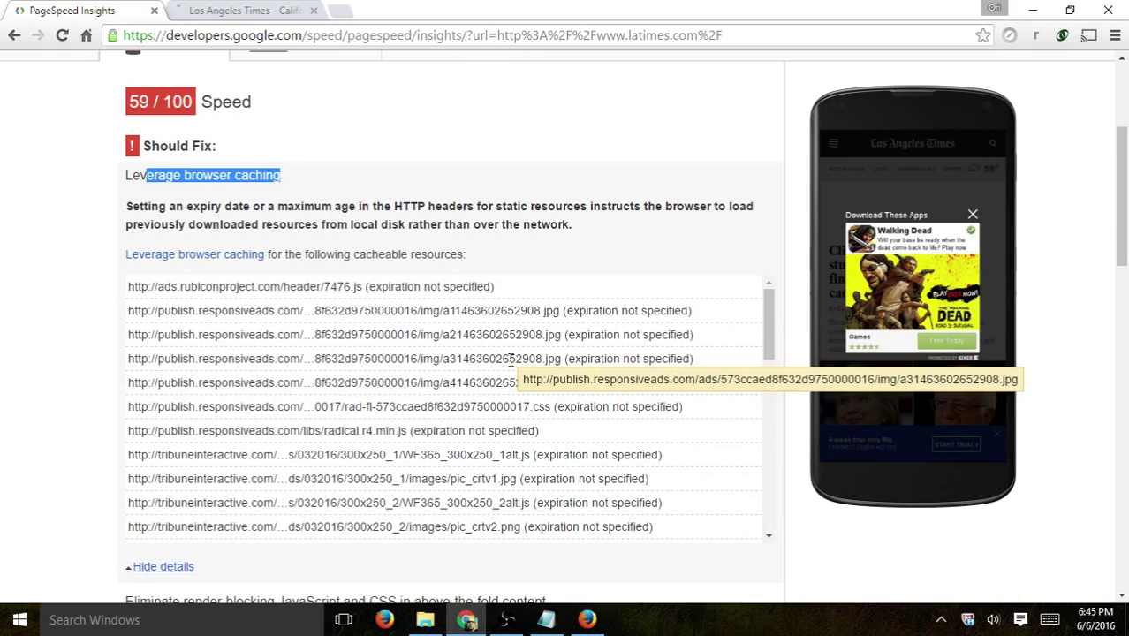
left_click_drag(191, 286, 519, 285)
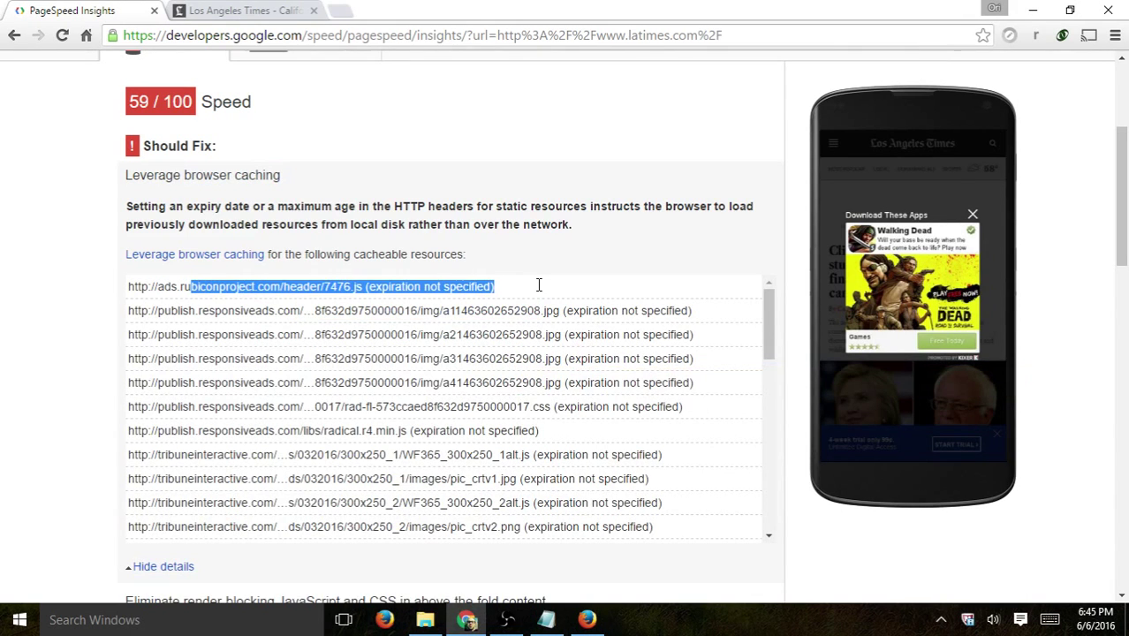
left_click(423, 324)
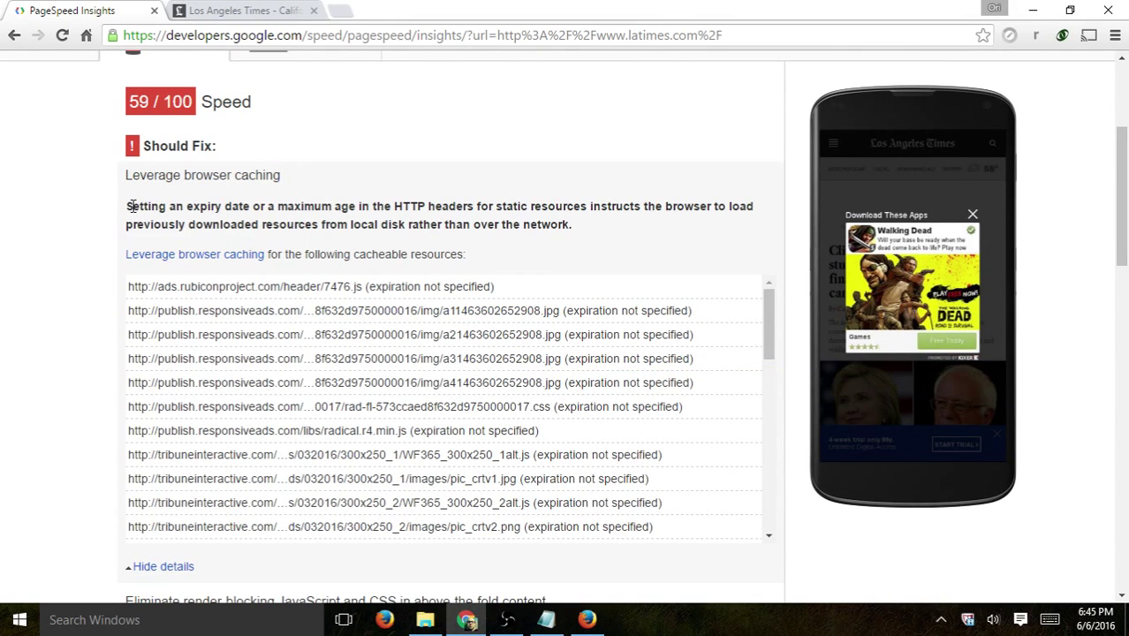
mouse_move(125, 206)
left_mouse_down()
mouse_move(562, 213)
mouse_move(594, 223)
left_mouse_up()
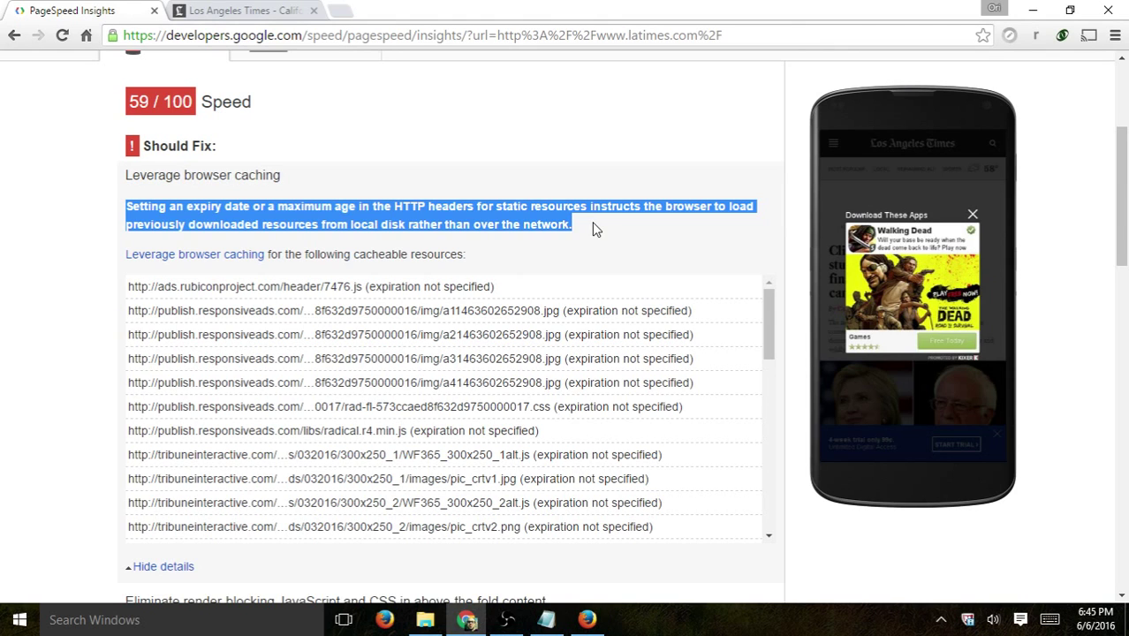
left_click(474, 235)
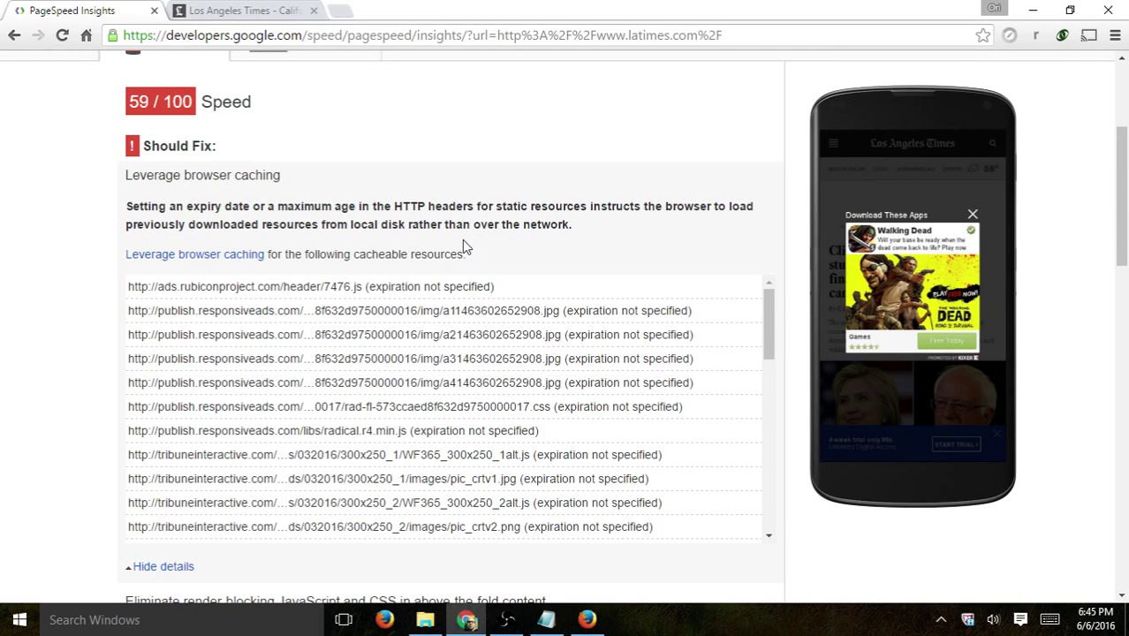
left_click(181, 567)
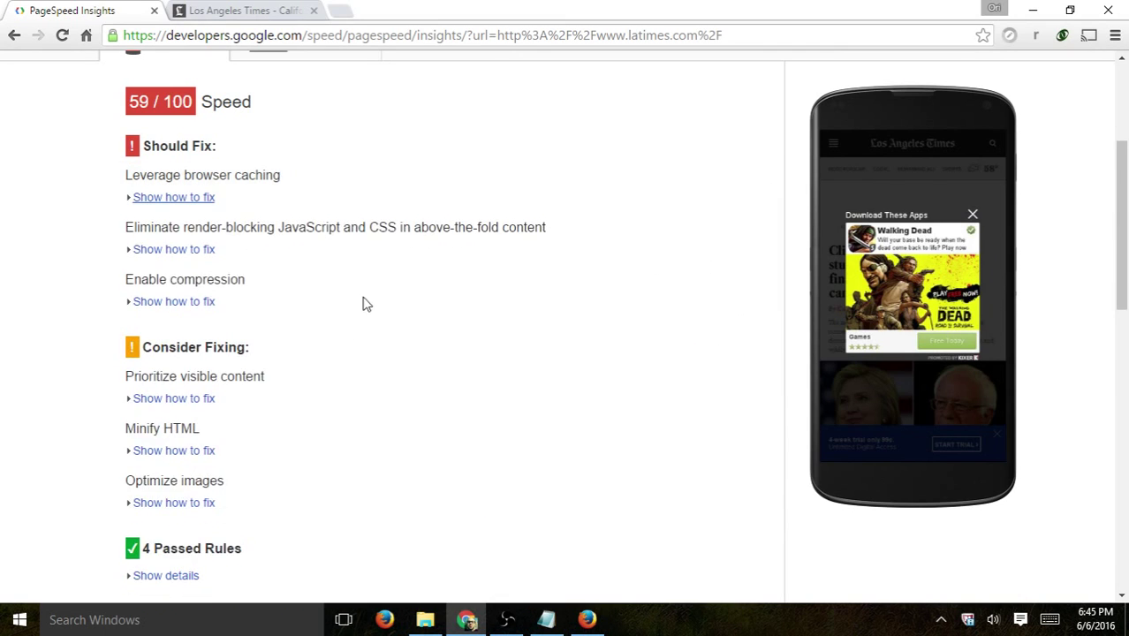
left_click_drag(134, 279, 229, 280)
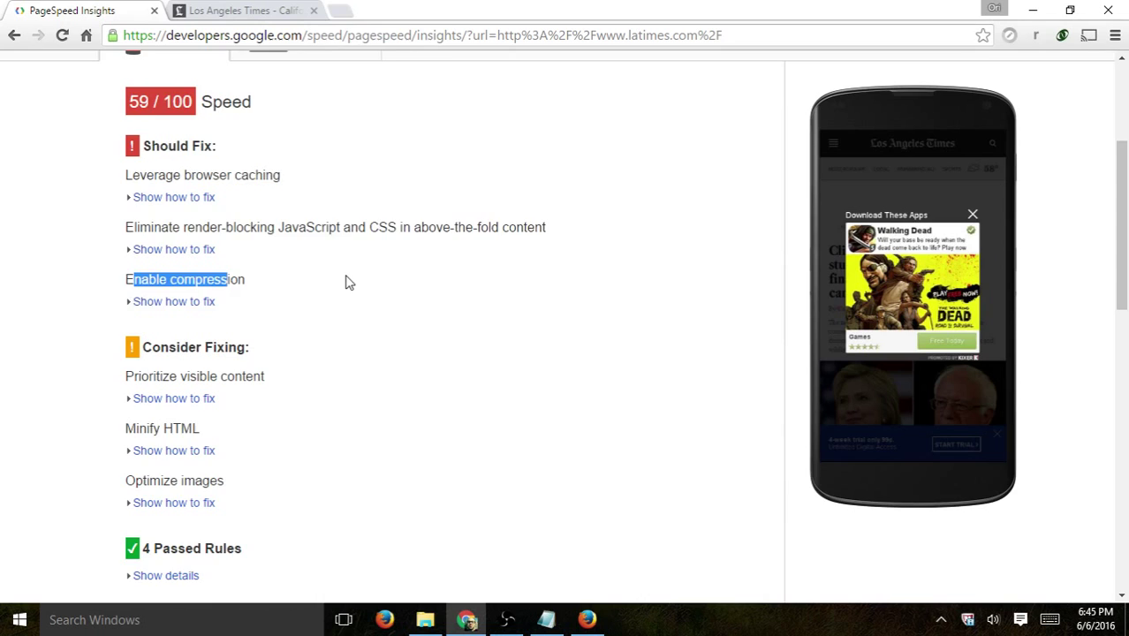
scroll(349, 282, "down", 1)
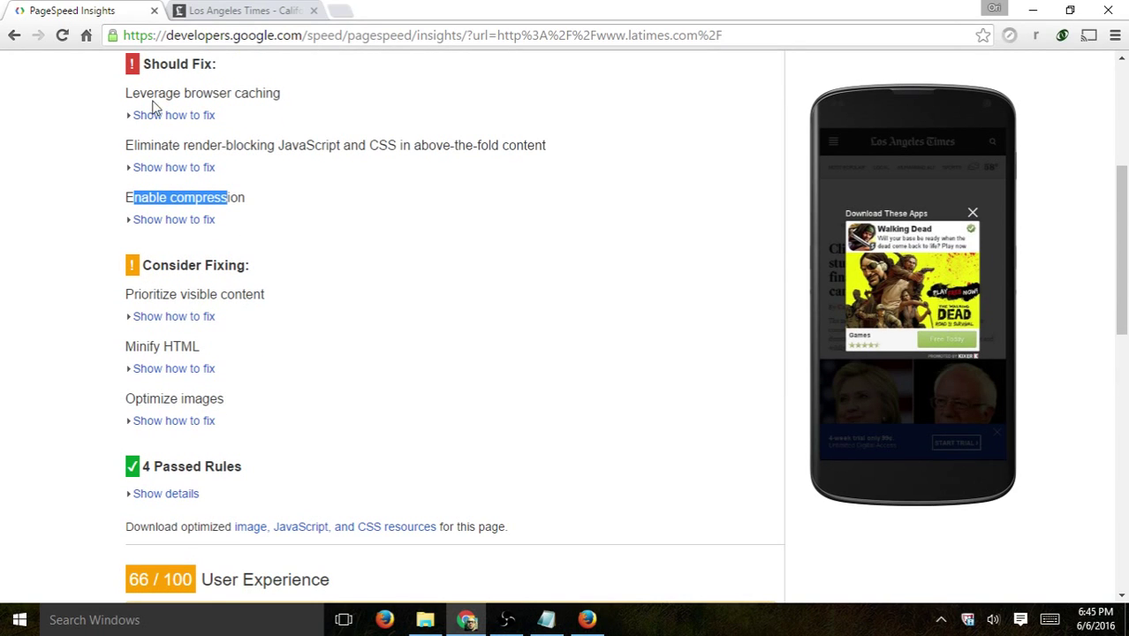
left_click_drag(141, 62, 258, 196)
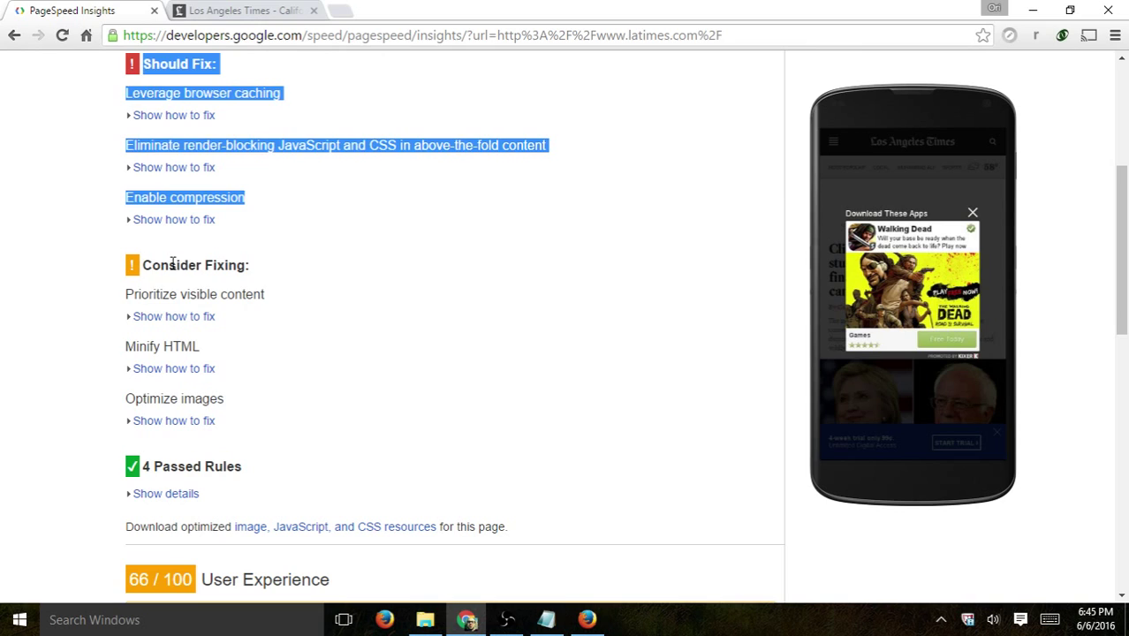
left_click_drag(151, 265, 255, 419)
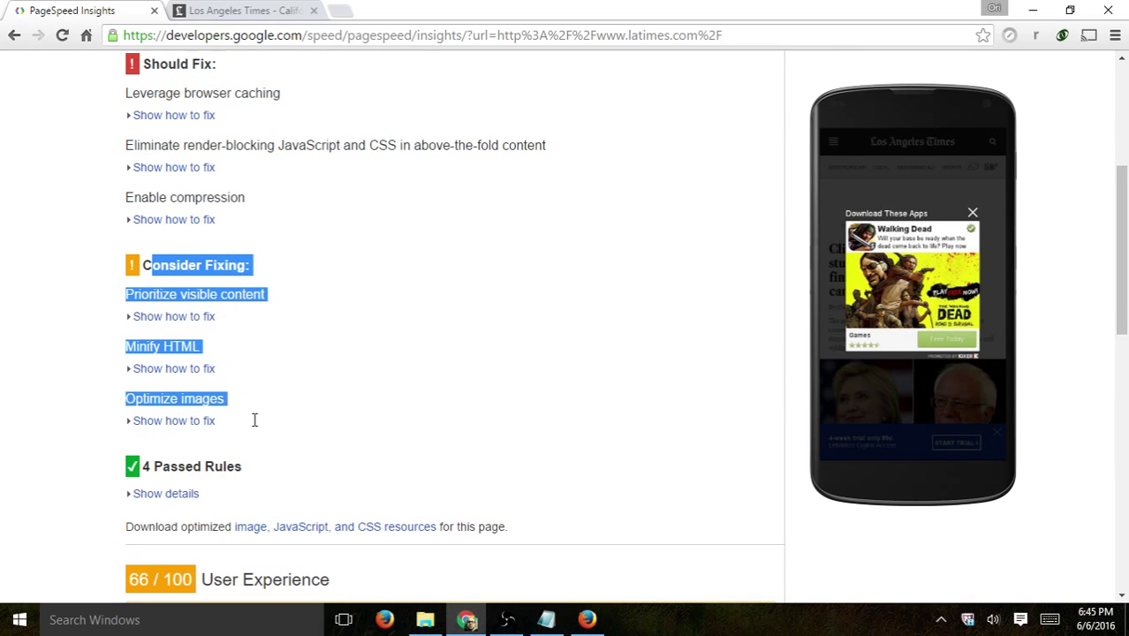
left_click_drag(166, 467, 231, 481)
left_click(245, 506)
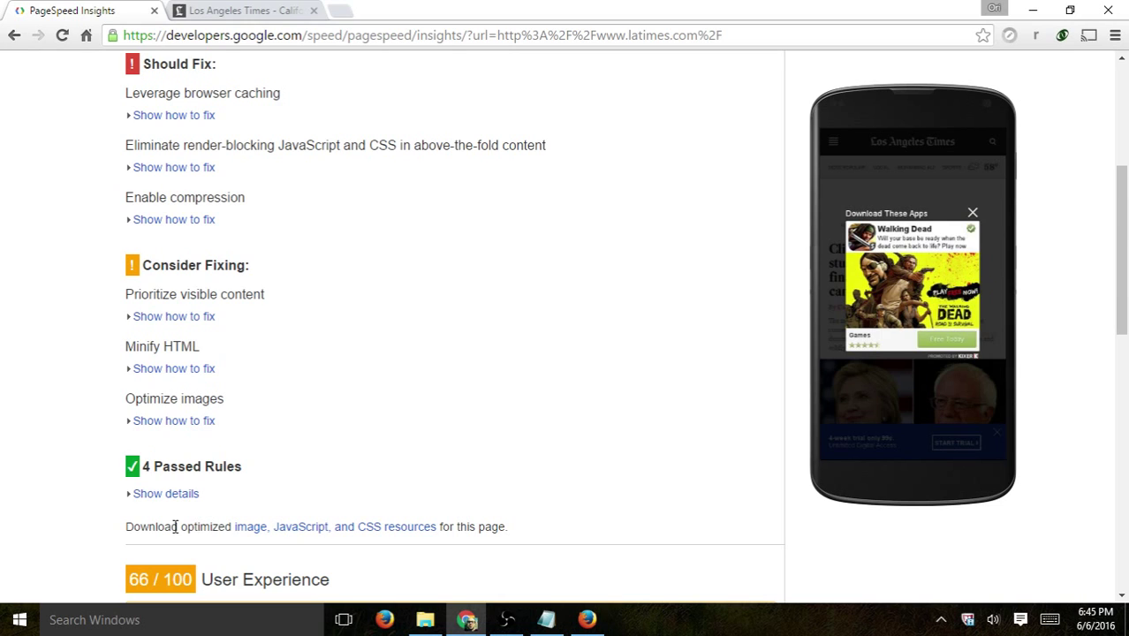
left_click_drag(148, 526, 214, 525)
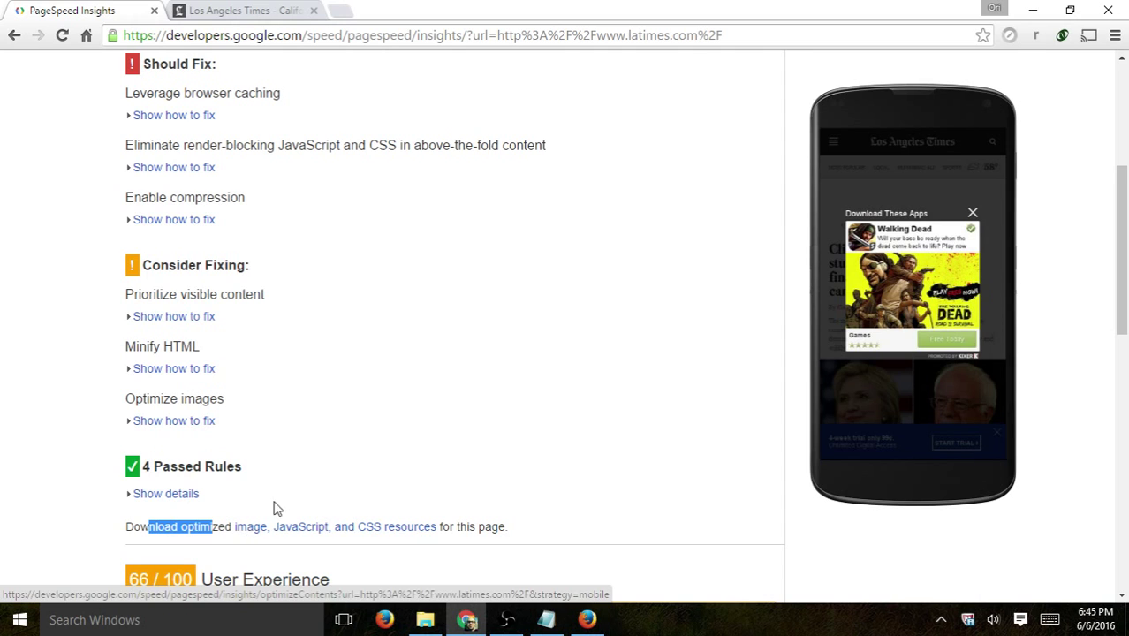
scroll(292, 459, "up", 1)
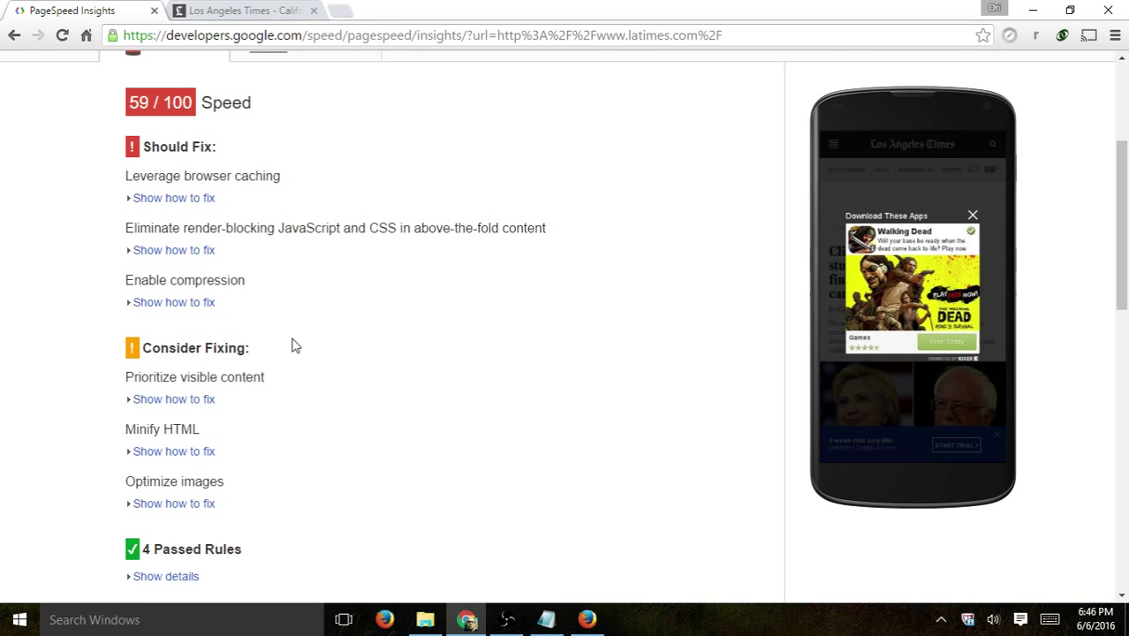
scroll(296, 345, "down", 1)
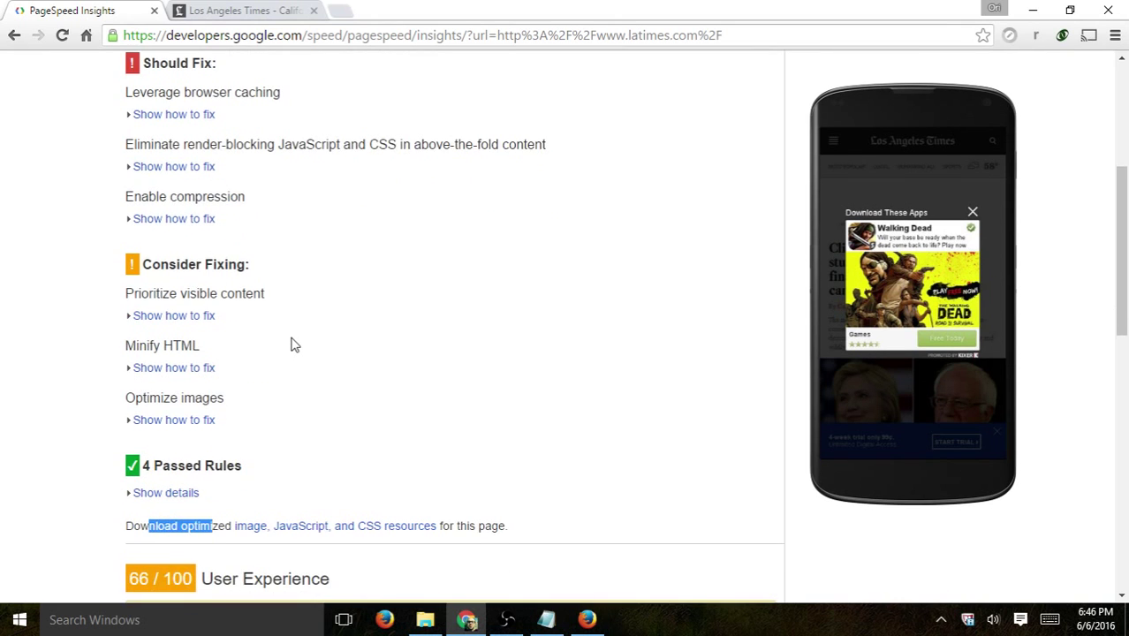
scroll(296, 344, "down", 2)
scroll(296, 345, "down", 2)
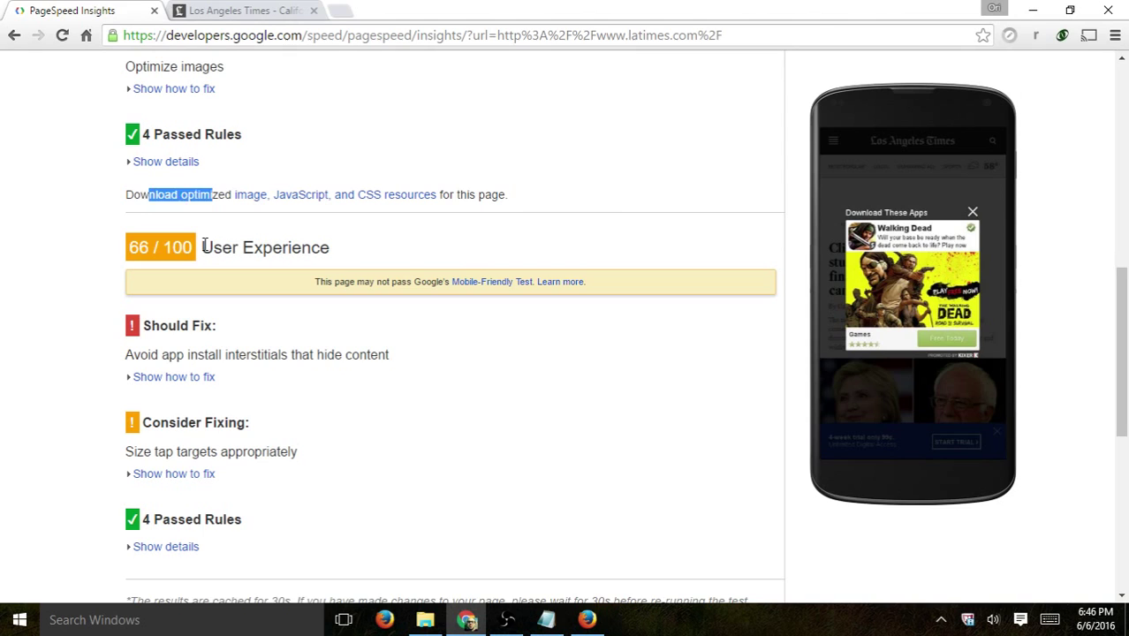
left_click_drag(205, 247, 345, 257)
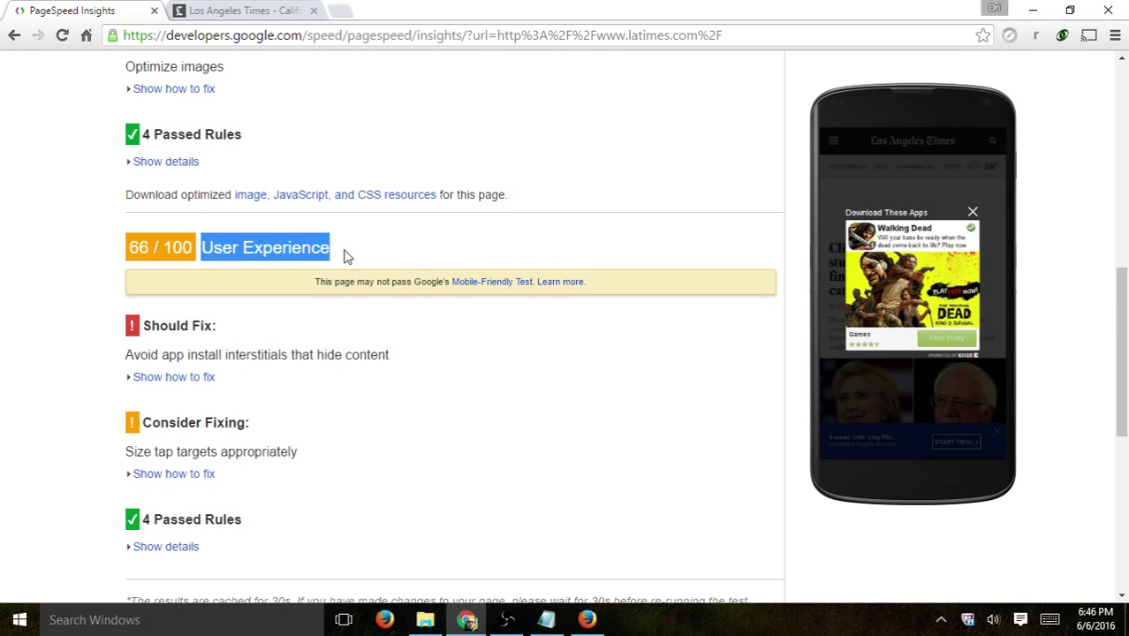
scroll(345, 257, "up", 1)
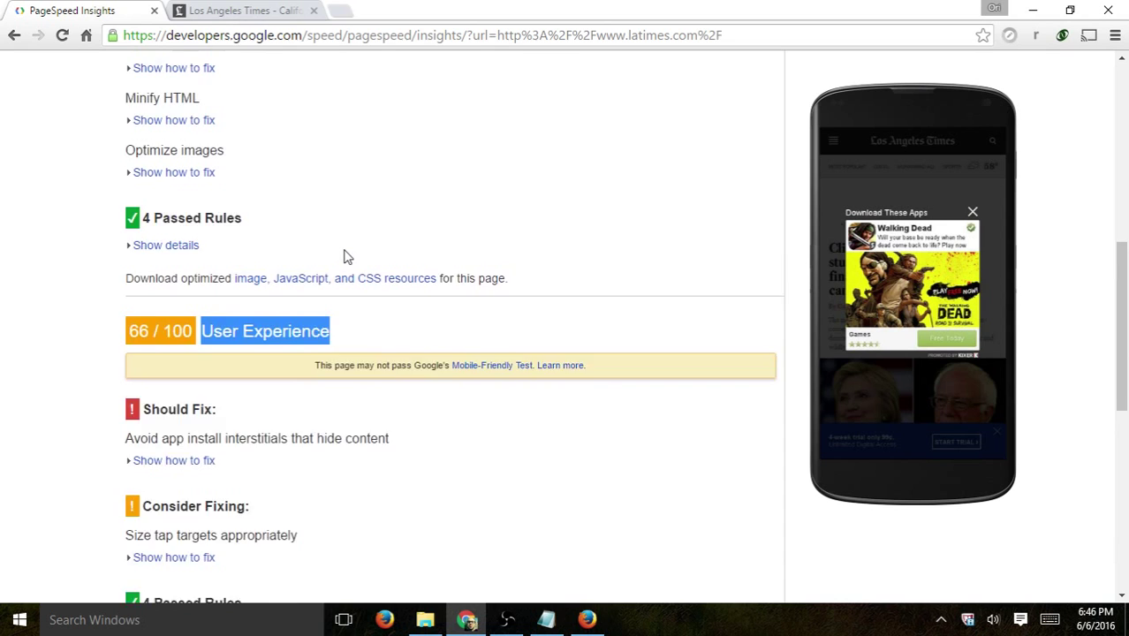
scroll(345, 254, "up", 2)
scroll(346, 255, "down", 2)
scroll(353, 253, "down", 2)
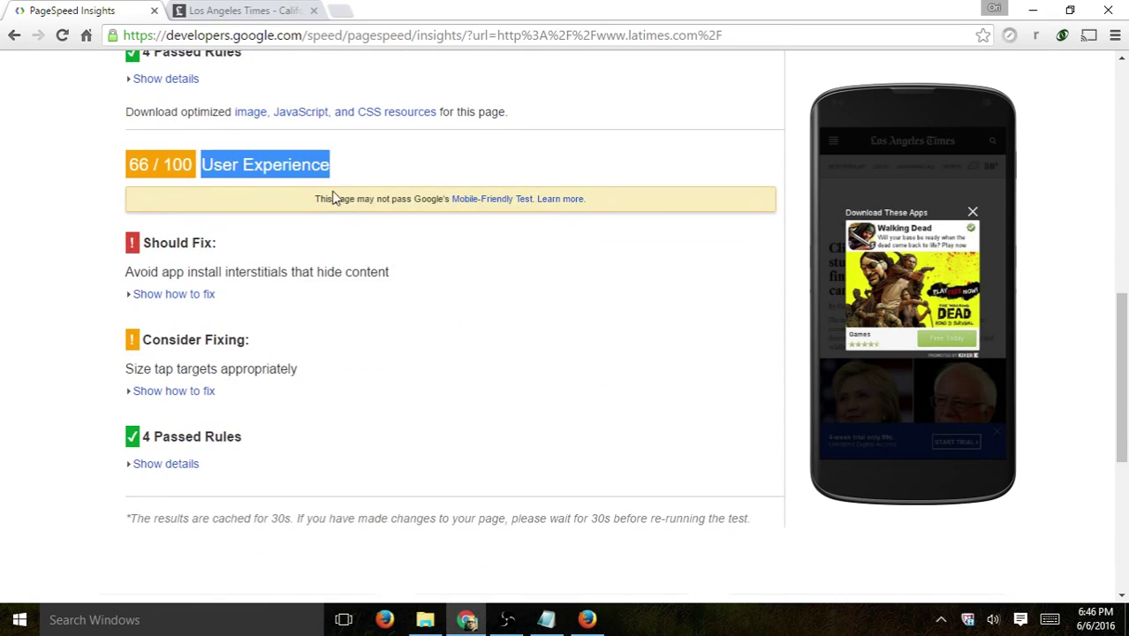
left_click_drag(334, 199, 601, 204)
scroll(618, 248, "up", 1)
scroll(592, 305, "up", 5)
scroll(592, 305, "down", 5)
scroll(592, 305, "down", 1)
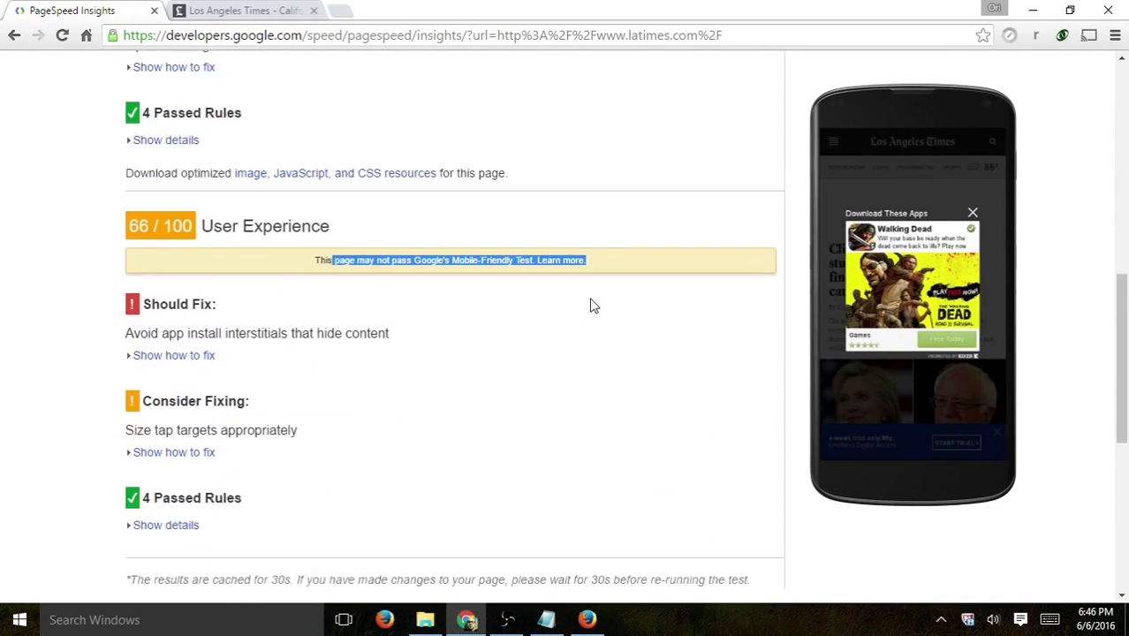
scroll(592, 305, "down", 1)
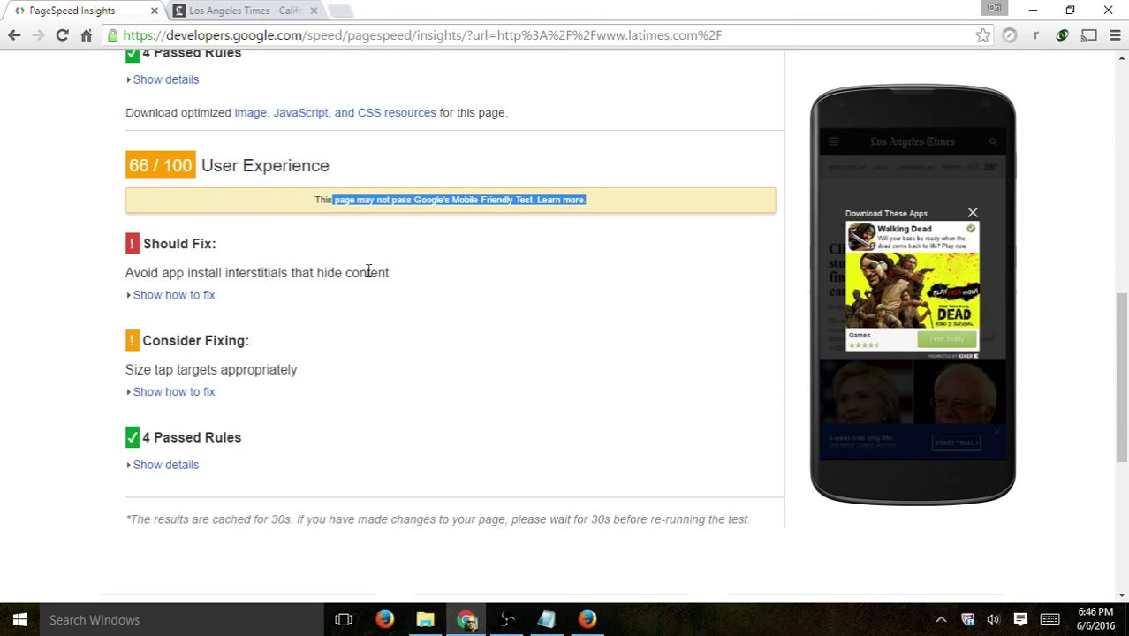
scroll(389, 353, "up", 5)
scroll(378, 384, "up", 3)
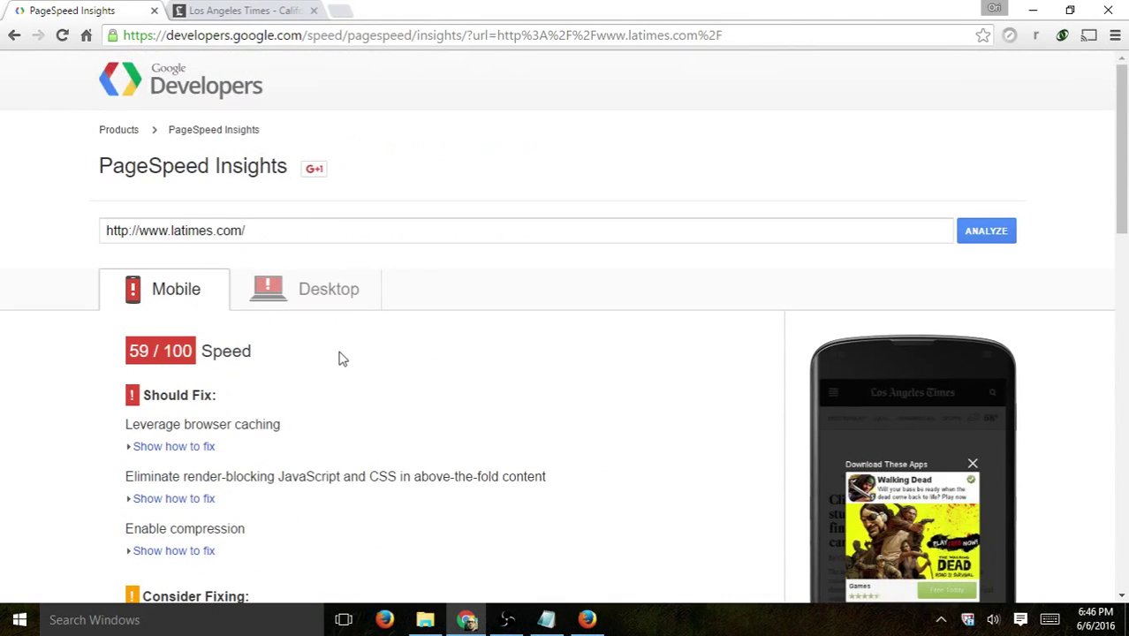
- Switch to the Desktop results for latimes.com, showing a 63/100 score
left_click(314, 295)
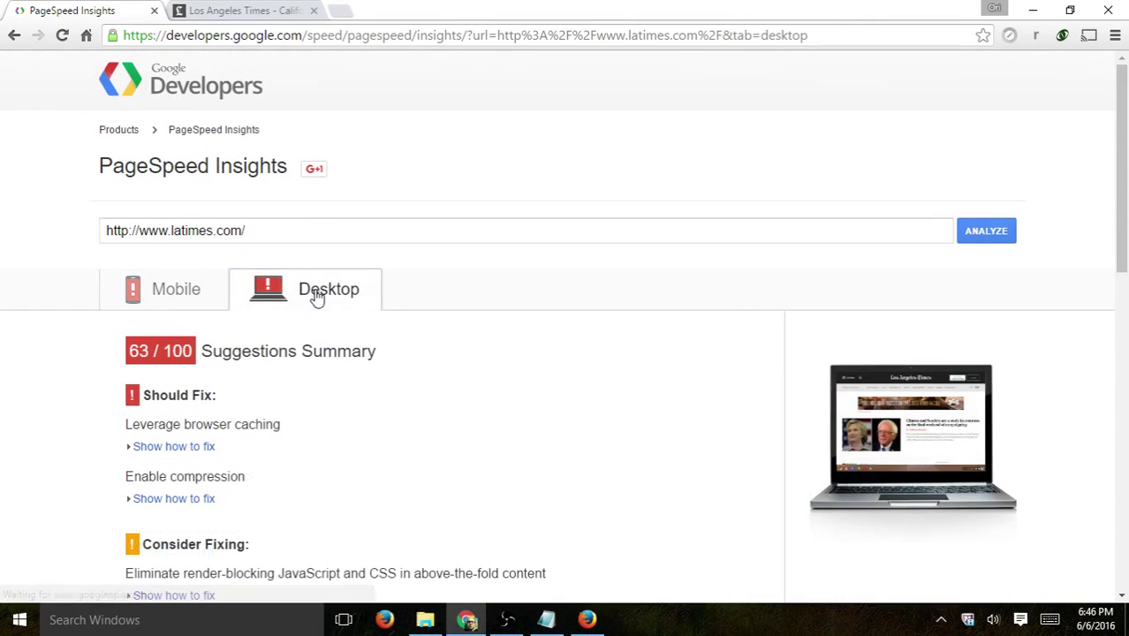
left_click_drag(212, 344, 390, 358)
scroll(391, 358, "down", 1)
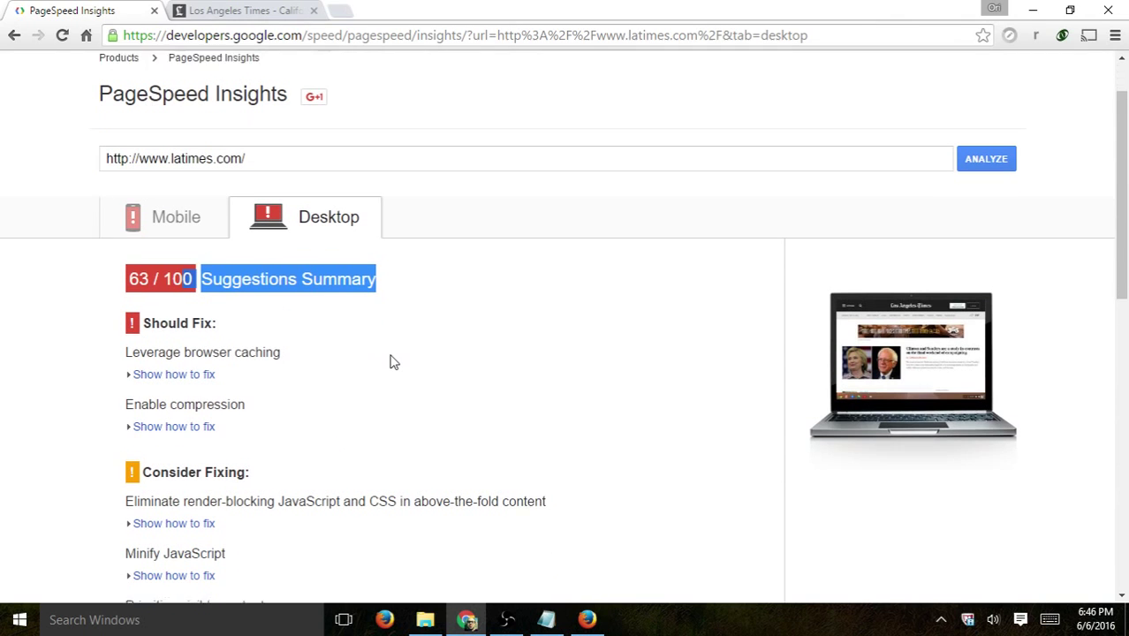
scroll(389, 360, "down", 2)
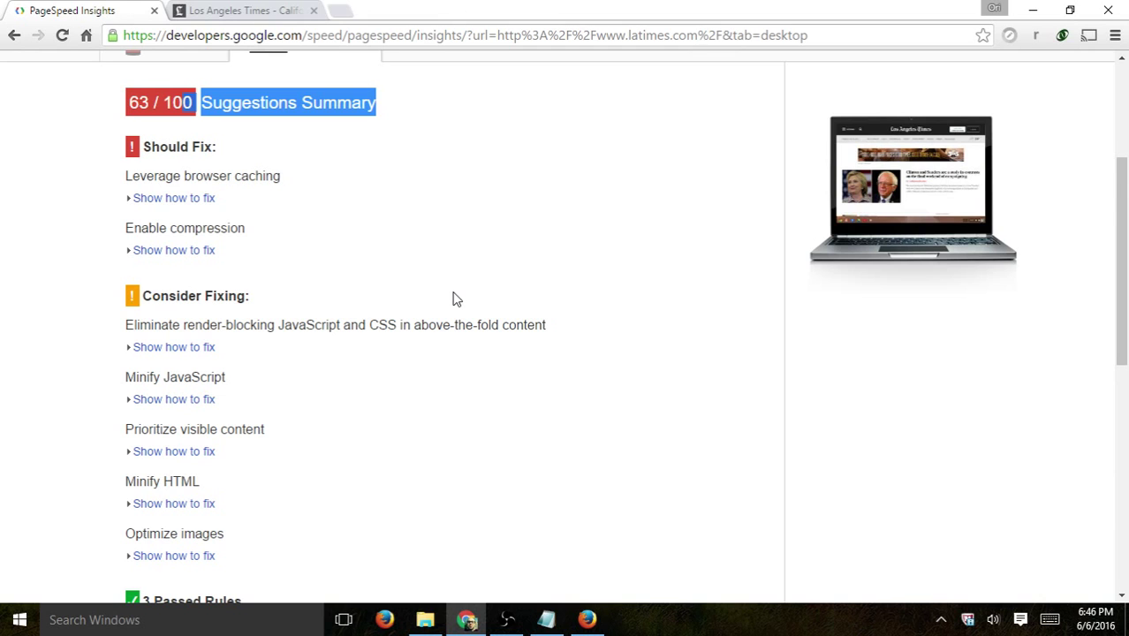
scroll(452, 299, "up", 1)
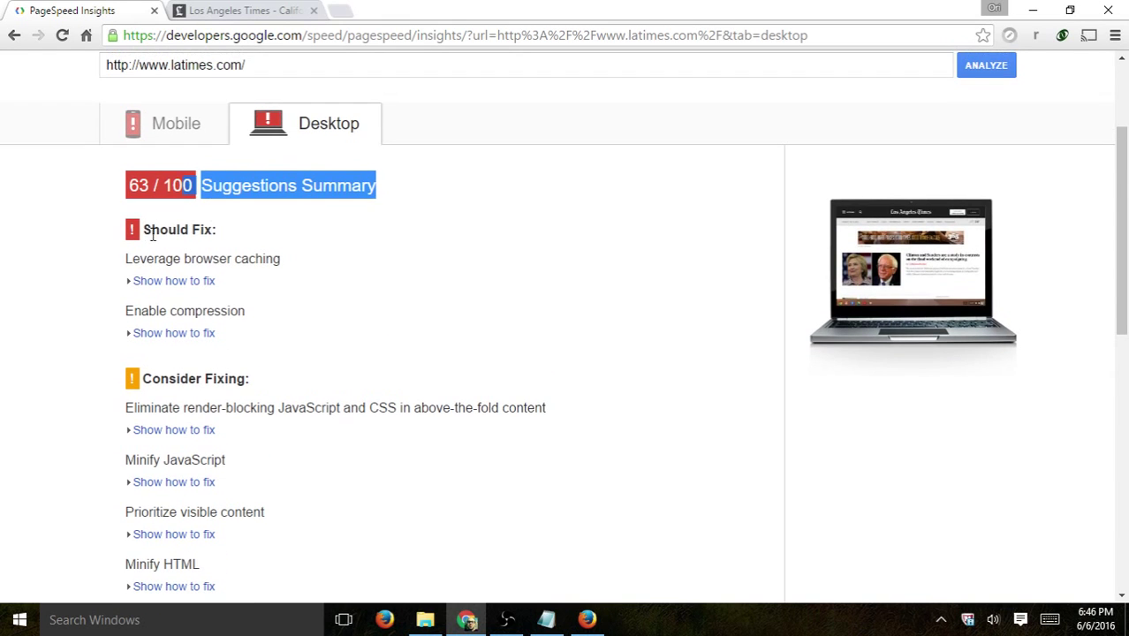
- Review the five Consider Fixing items and 3 Passed Rules, then return to the report top
left_click_drag(148, 231, 237, 355)
left_click_drag(162, 378, 325, 564)
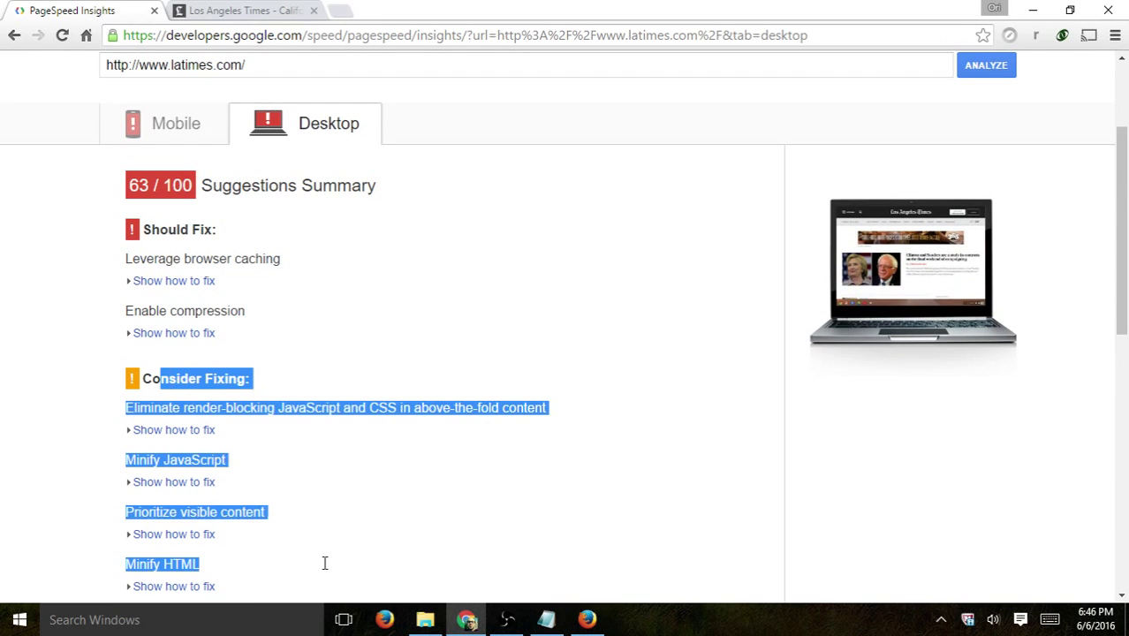
scroll(409, 373, "down", 2)
left_click(394, 331)
scroll(260, 295, "down", 3)
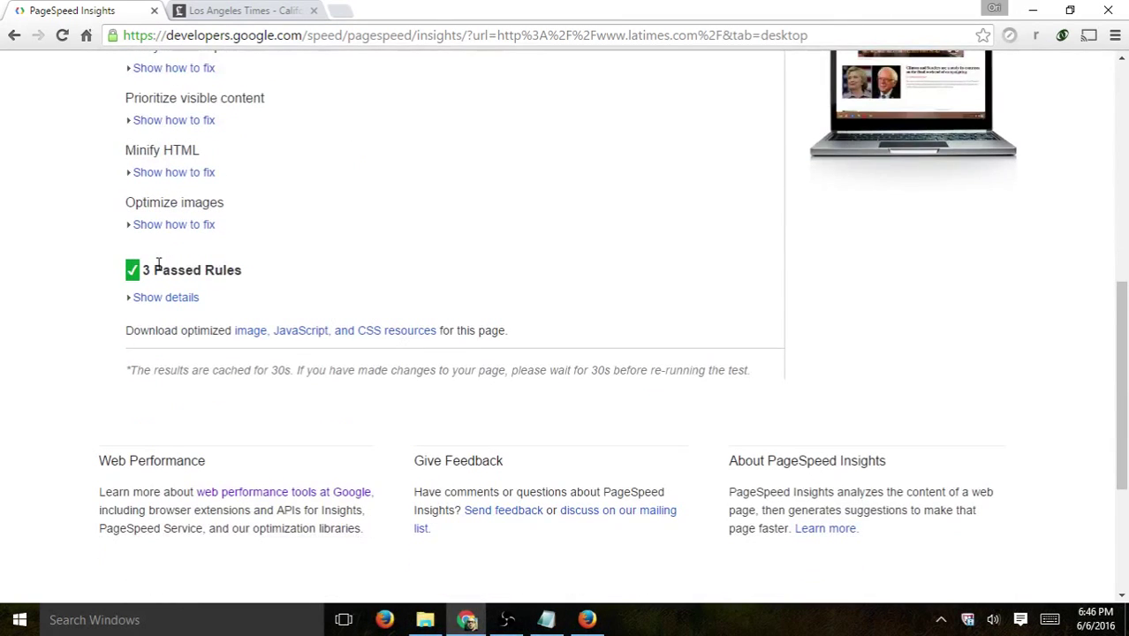
left_click_drag(156, 264, 245, 272)
left_click(556, 316)
key("Home")
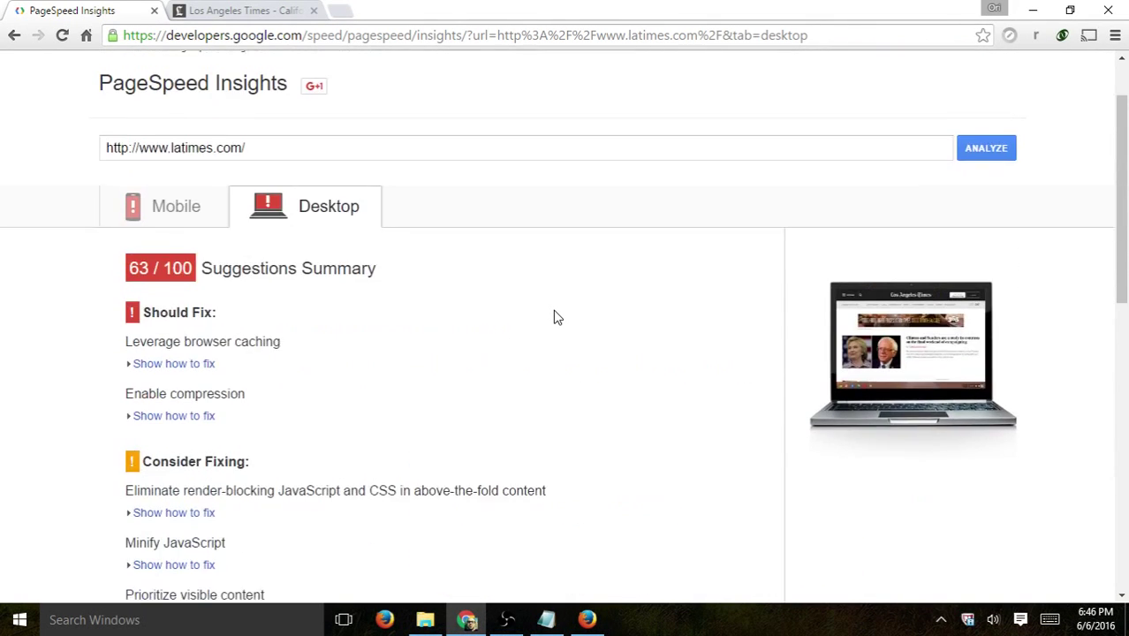